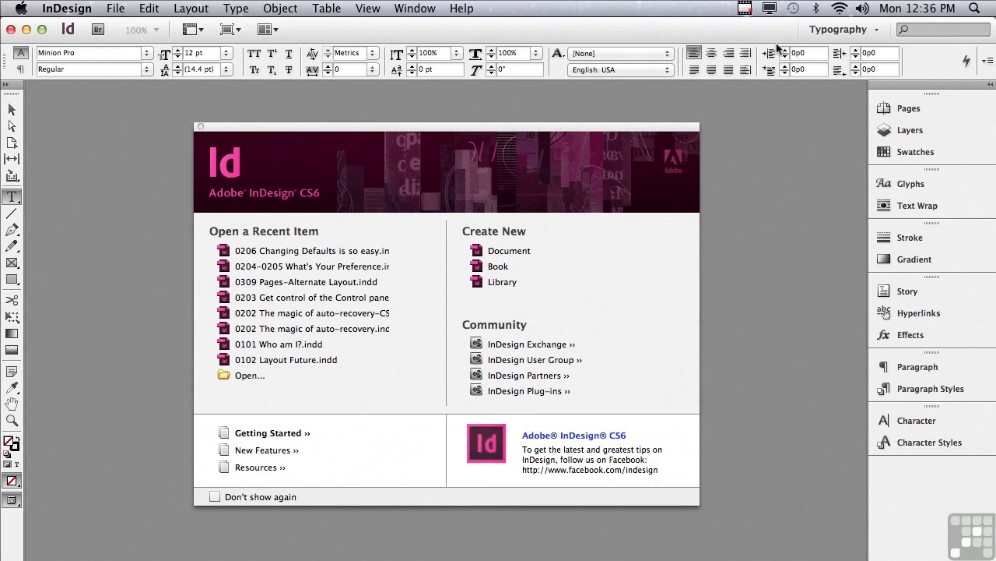
Show the list of workspaces from the switcher, with Typography currently active
left_click(832, 30)
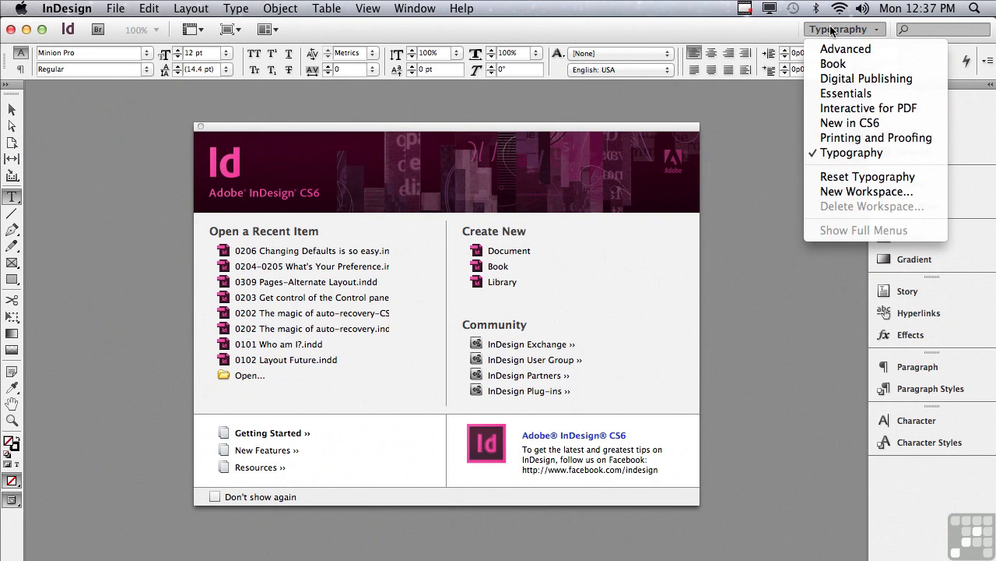
Switch to the Interactive for PDF workspace, then back to Typography
left_click(825, 108)
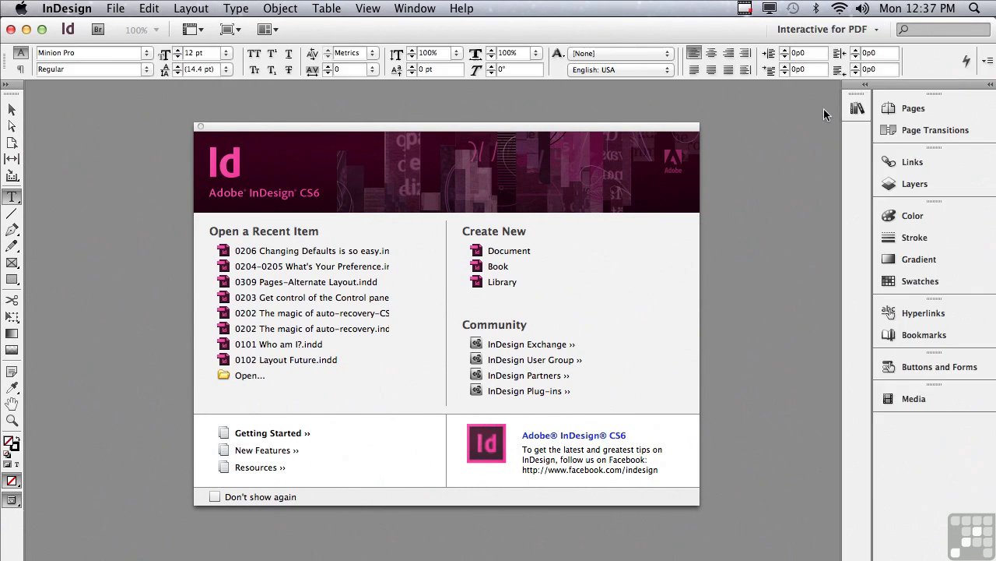
left_click(800, 29)
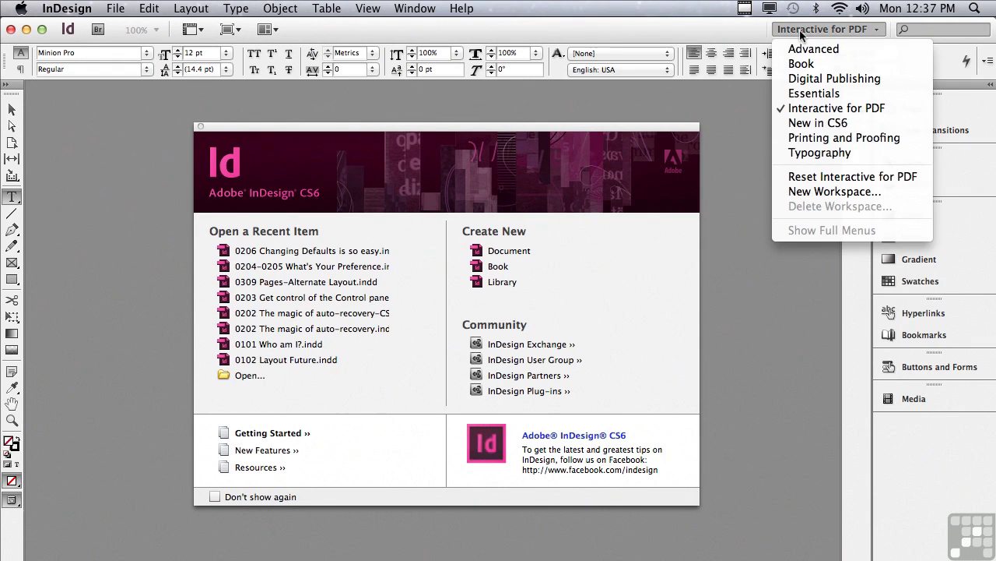
left_click(794, 153)
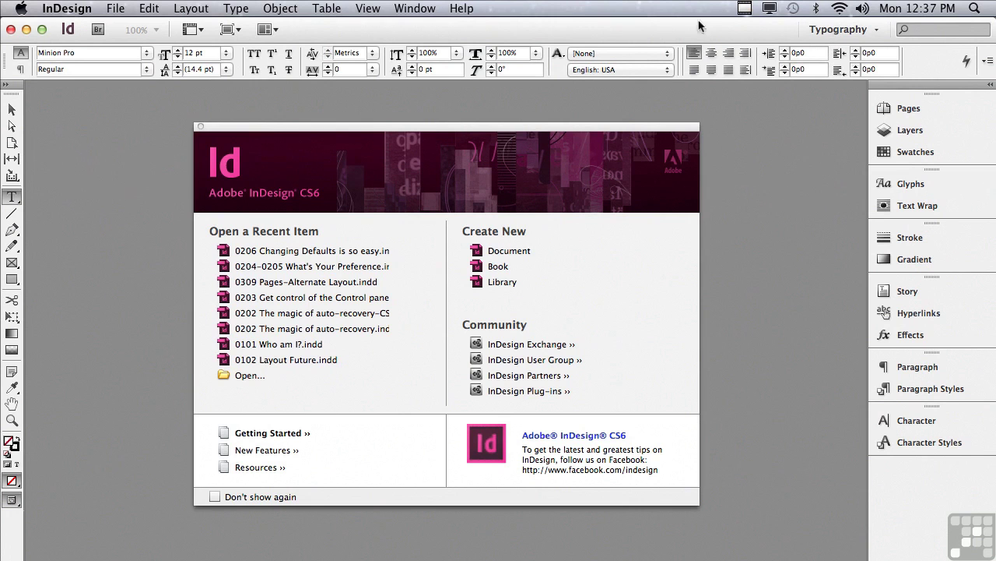
Show the Mini Bridge panel and dock it in the right dock below Character Styles
left_click(406, 7)
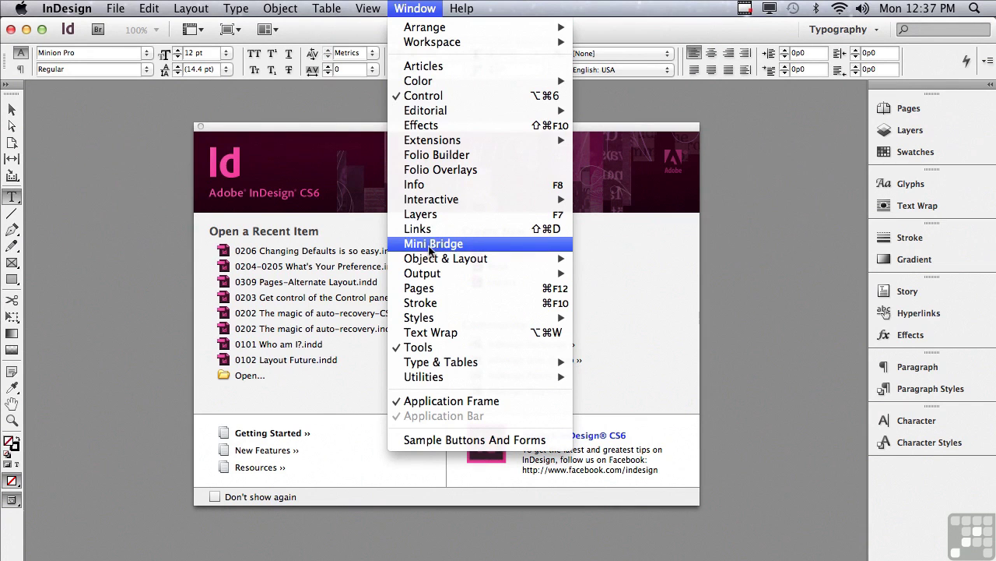
left_click(431, 245)
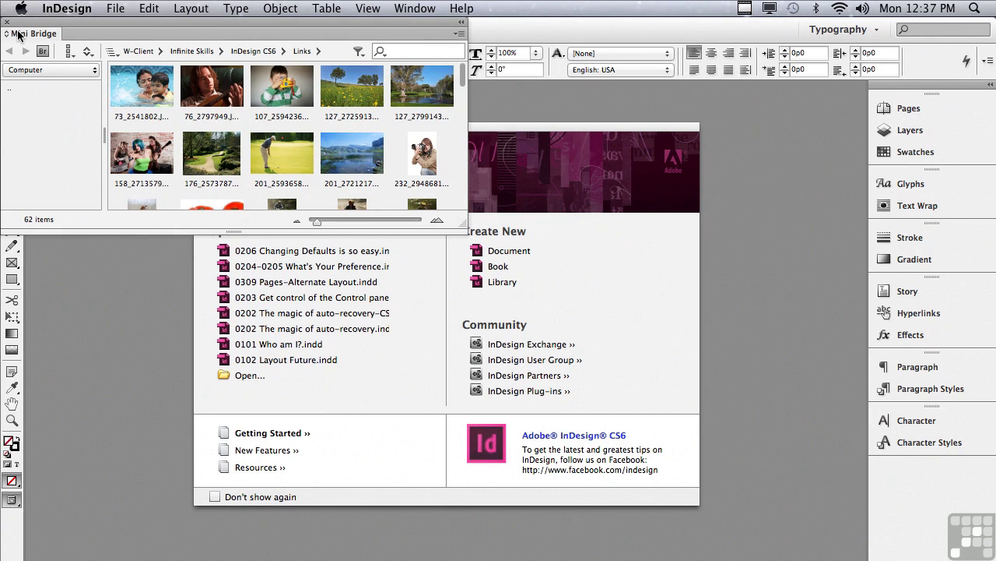
left_click_drag(17, 35, 894, 465)
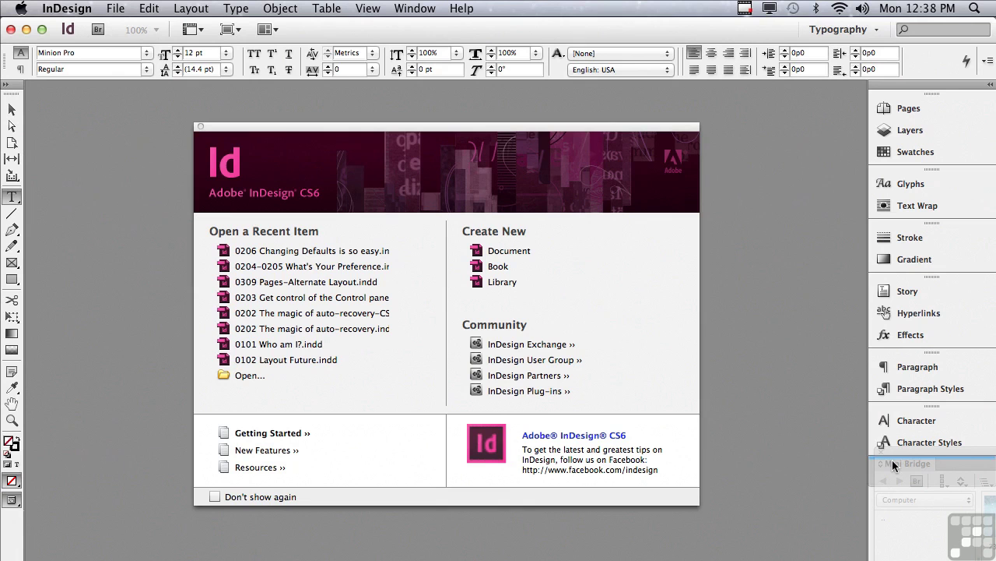
left_click_drag(894, 465, 893, 467)
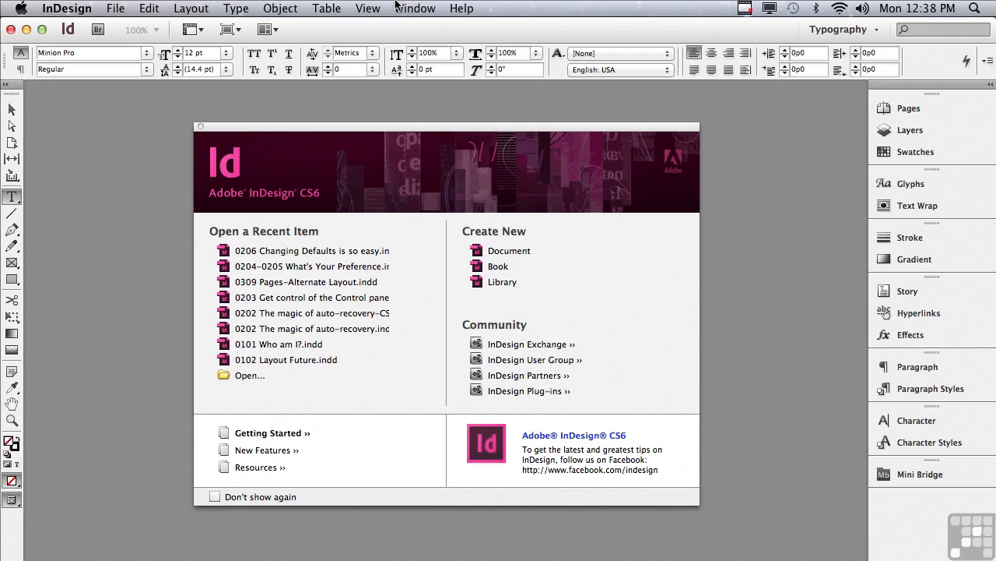
Dock the Align/Pathfinder panel group below Mini Bridge, then pull Hyperlinks out of the dock
left_click(400, 7)
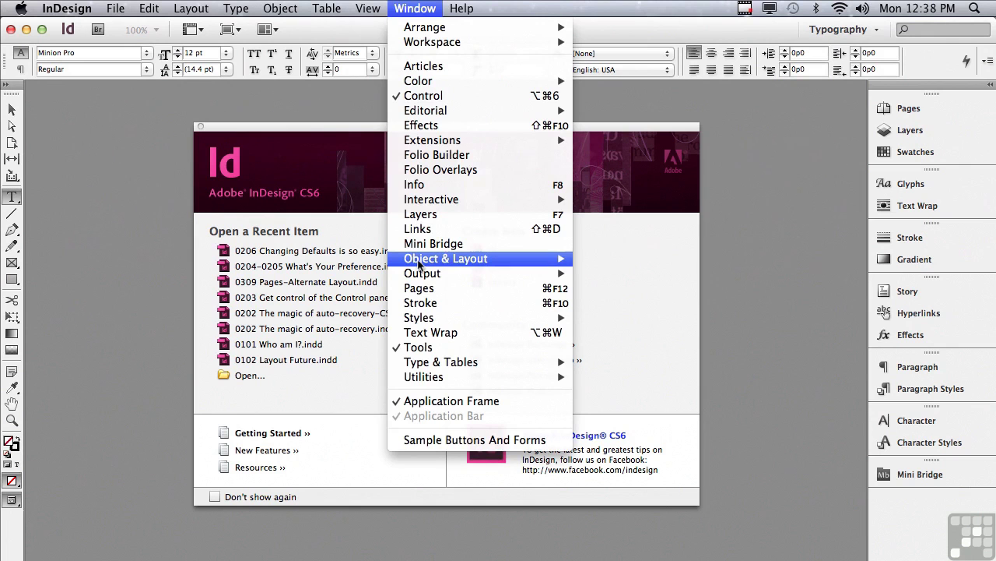
mouse_move(421, 264)
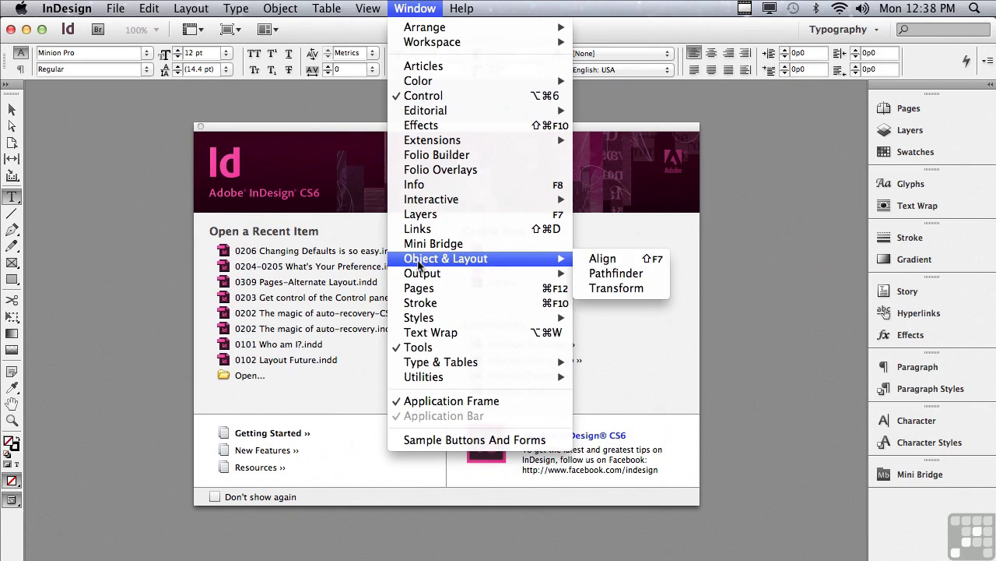
left_click(592, 258)
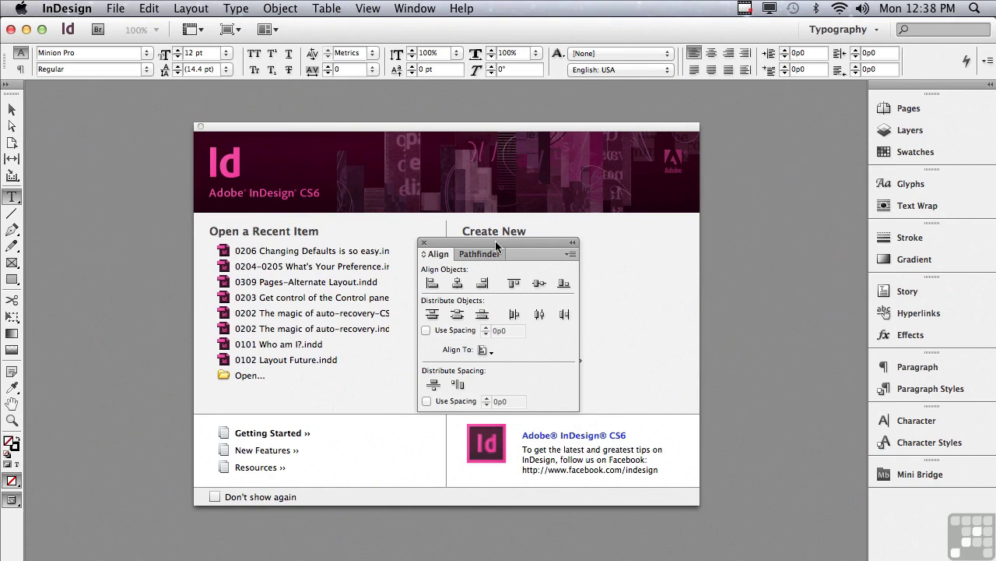
left_click_drag(484, 241, 903, 493)
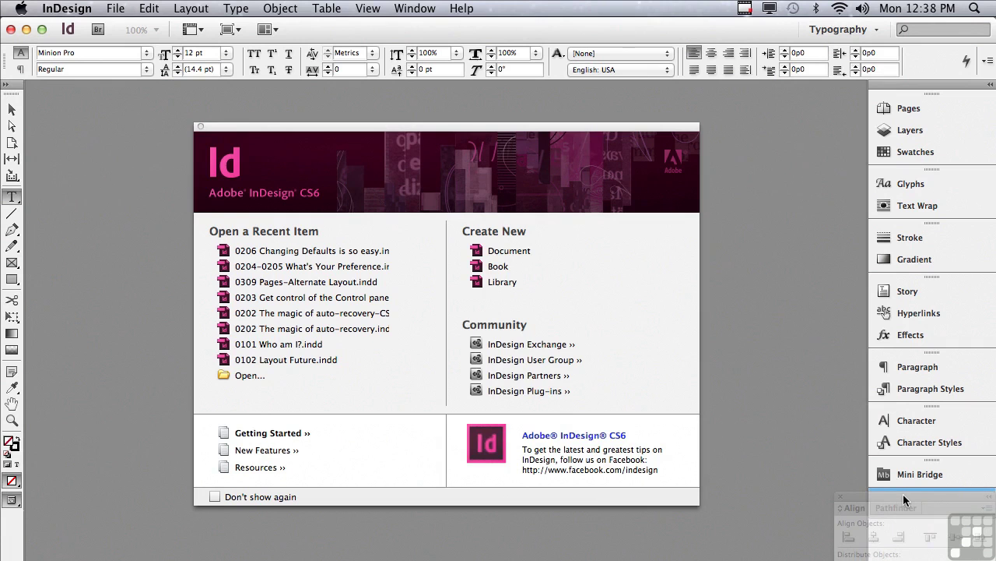
left_click_drag(903, 494, 903, 495)
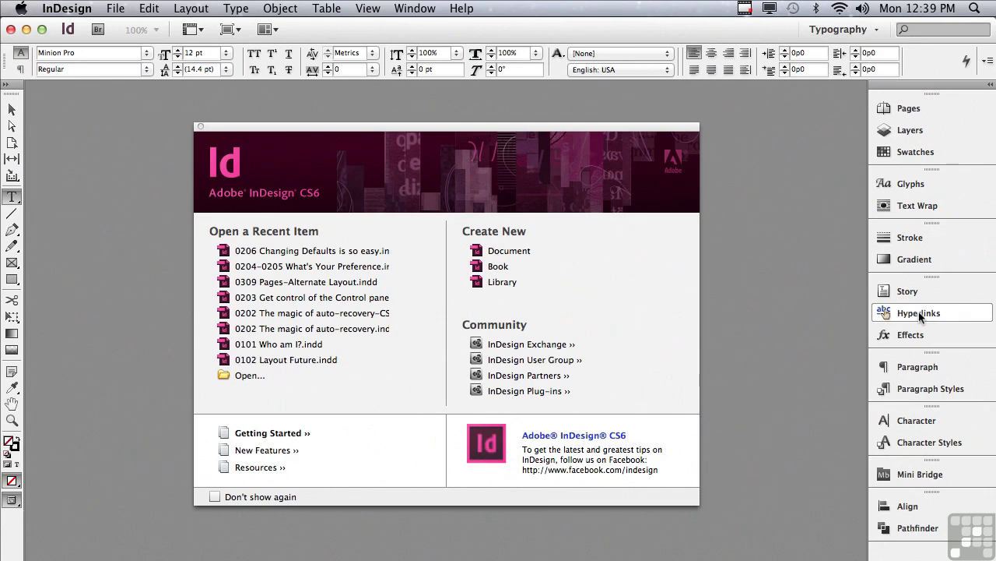
left_click_drag(920, 315, 681, 308)
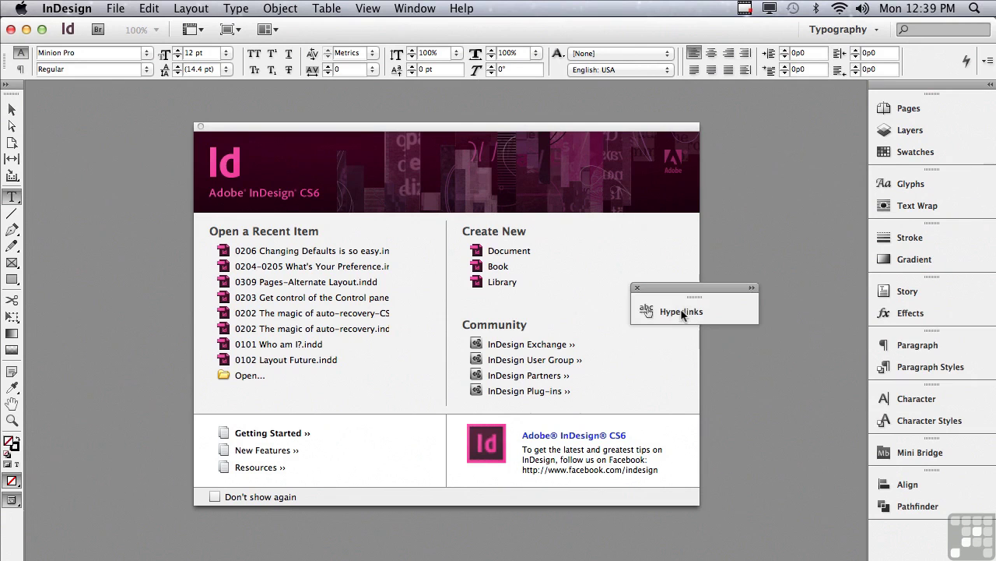
Close the floating Hyperlinks panel
left_click(637, 289)
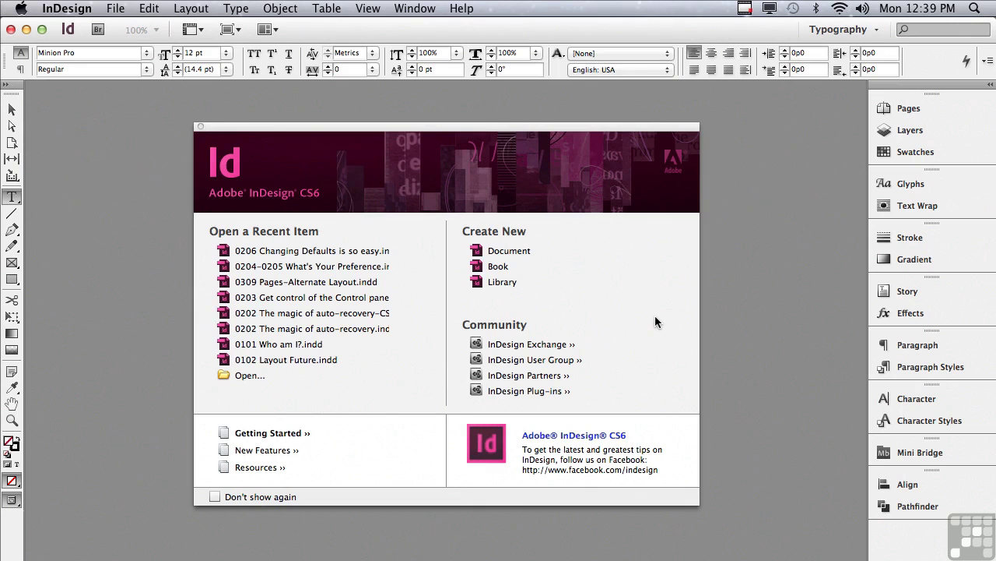
Save the current panel layout as a new workspace named 'Jeff's Print'
left_click(848, 30)
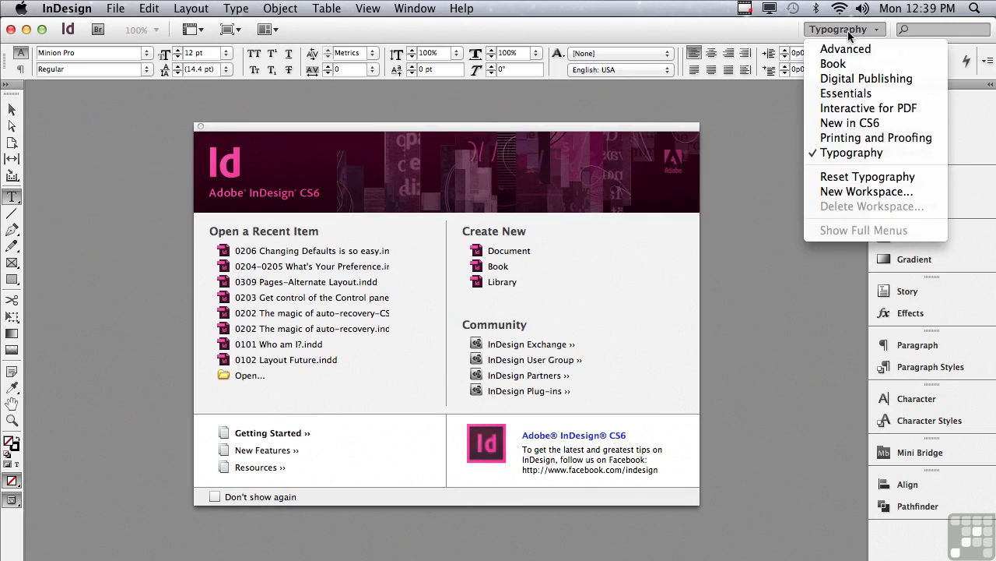
left_click(841, 193)
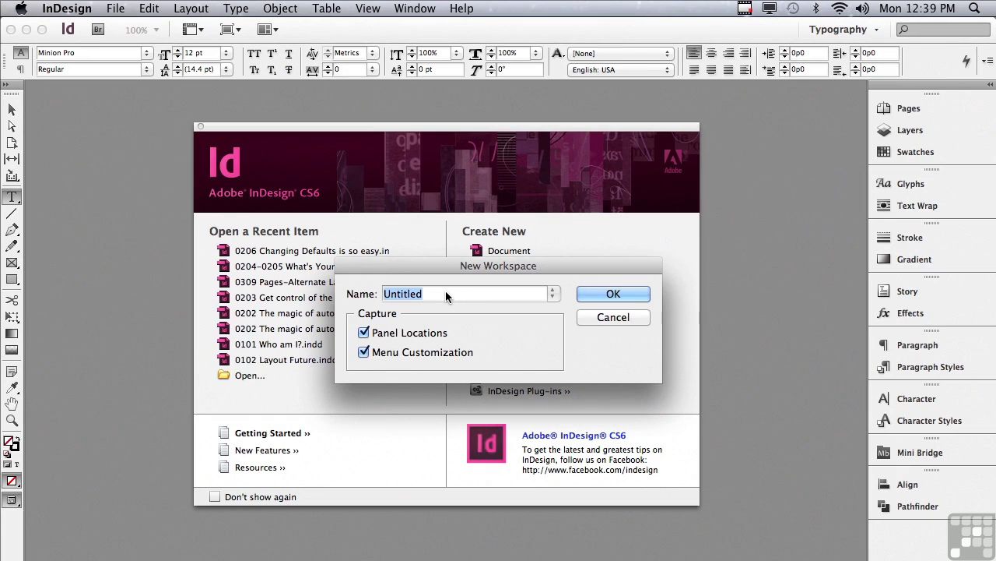
type("Jeff'sa")
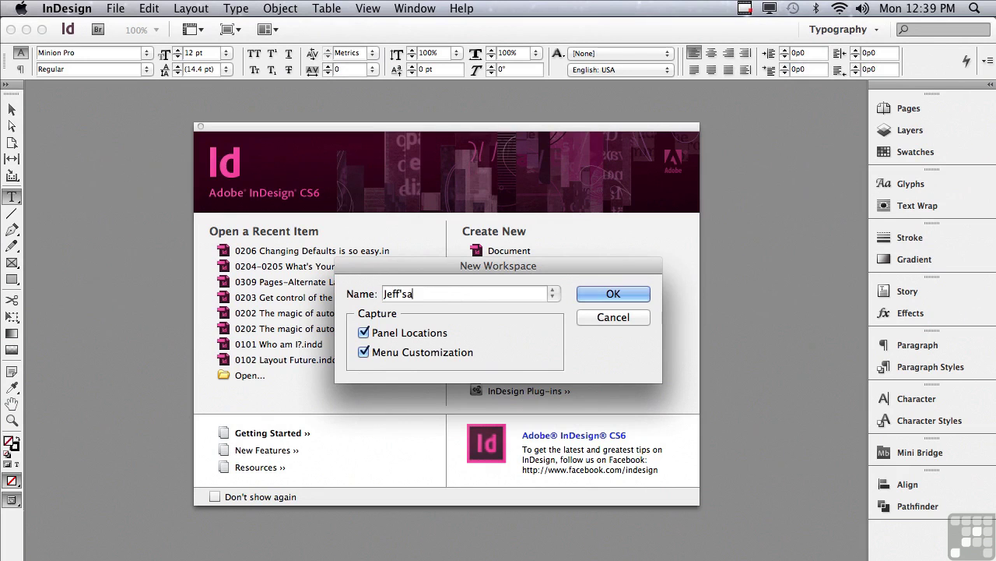
type(" Print")
left_click(411, 295)
key("BackSpace")
key("Right")
key("Right")
key("Right")
key("Right")
key("Right")
key("Right")
left_click(589, 295)
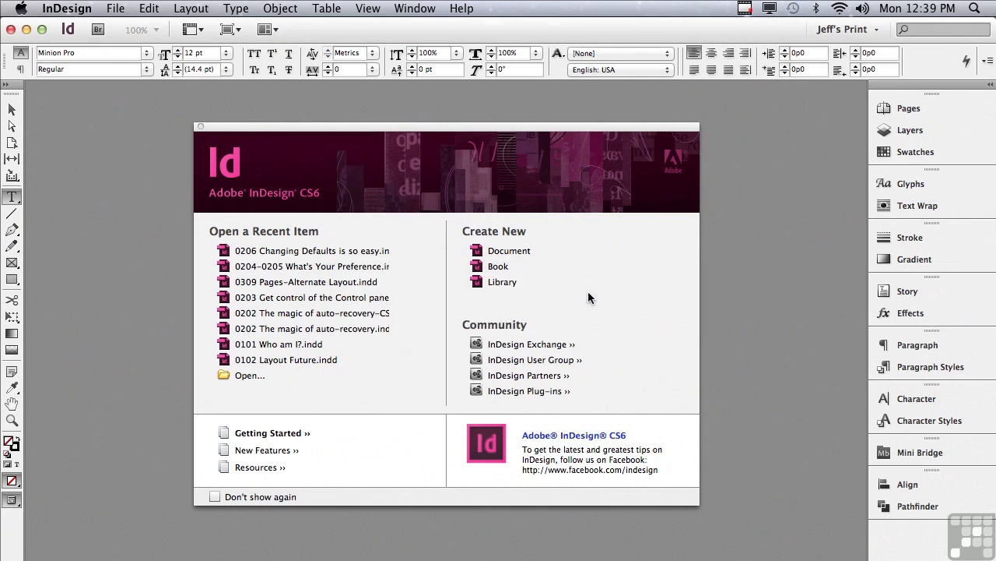
left_click(843, 30)
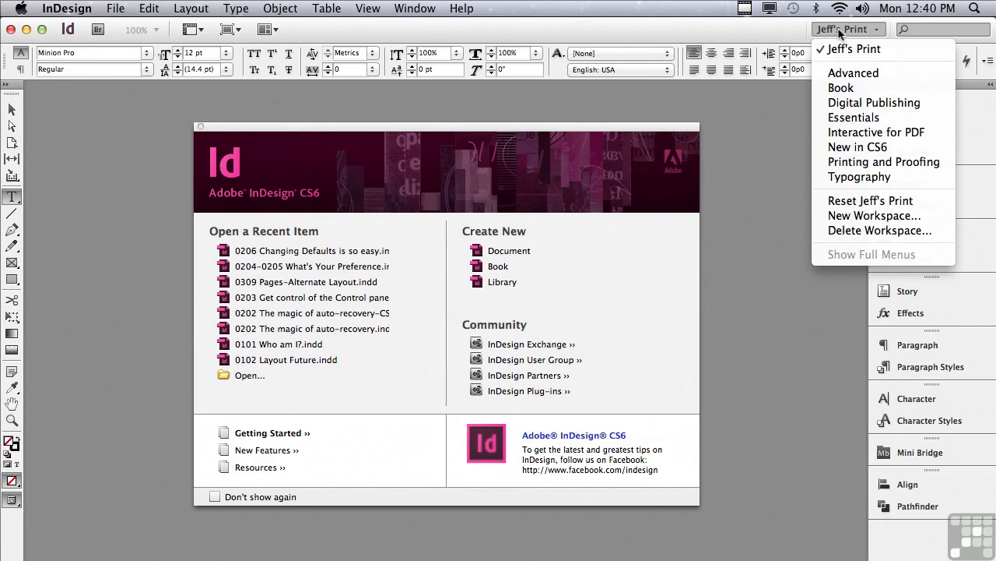
Delete the 'Jeff's Print' workspace, leaving Essentials active
left_click(837, 232)
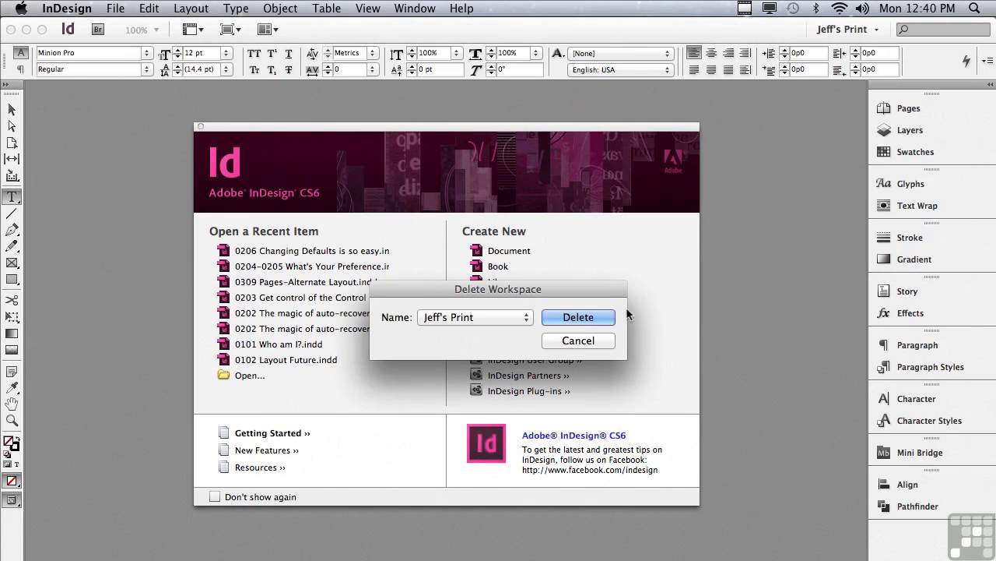
left_click(580, 317)
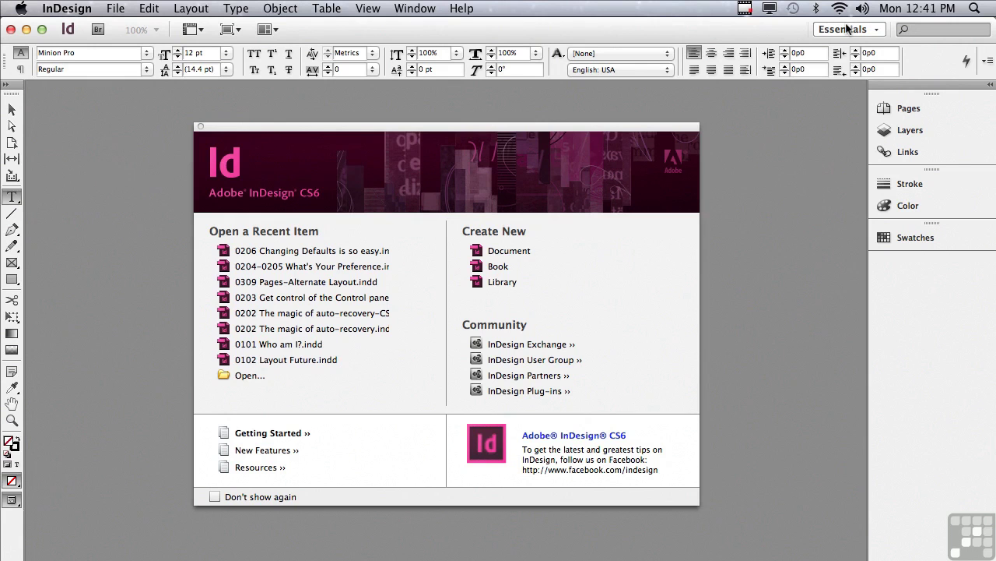
Switch the workspace to Digital Publishing
left_click(848, 28)
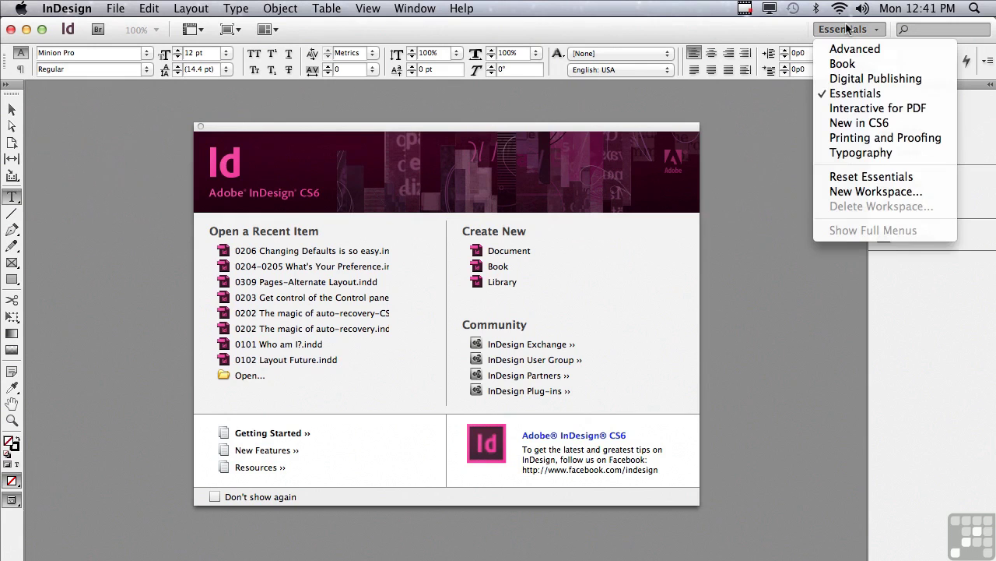
left_click(856, 79)
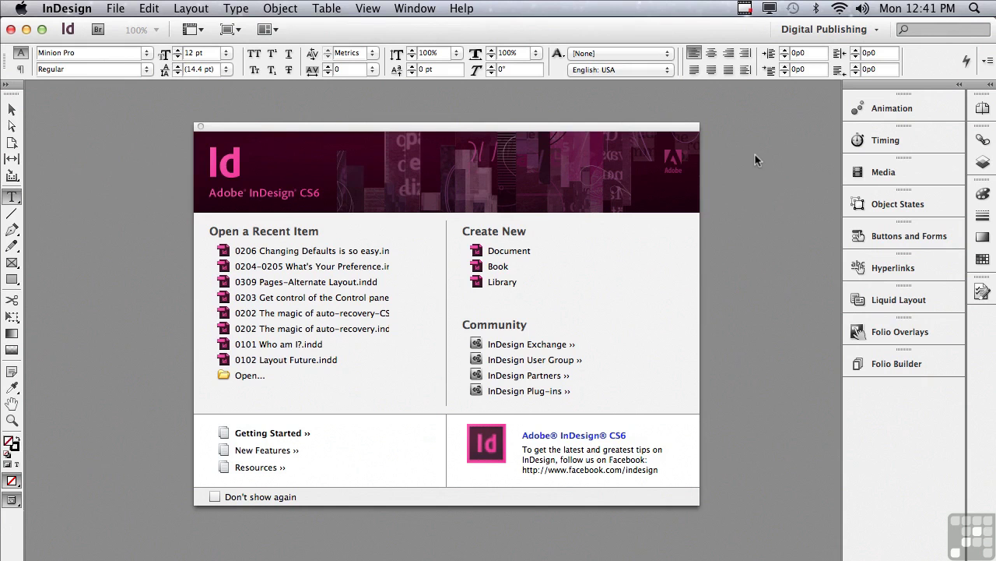
Undock the Timing and Animation panels and the remaining panel group so they float
left_click_drag(881, 138, 708, 177)
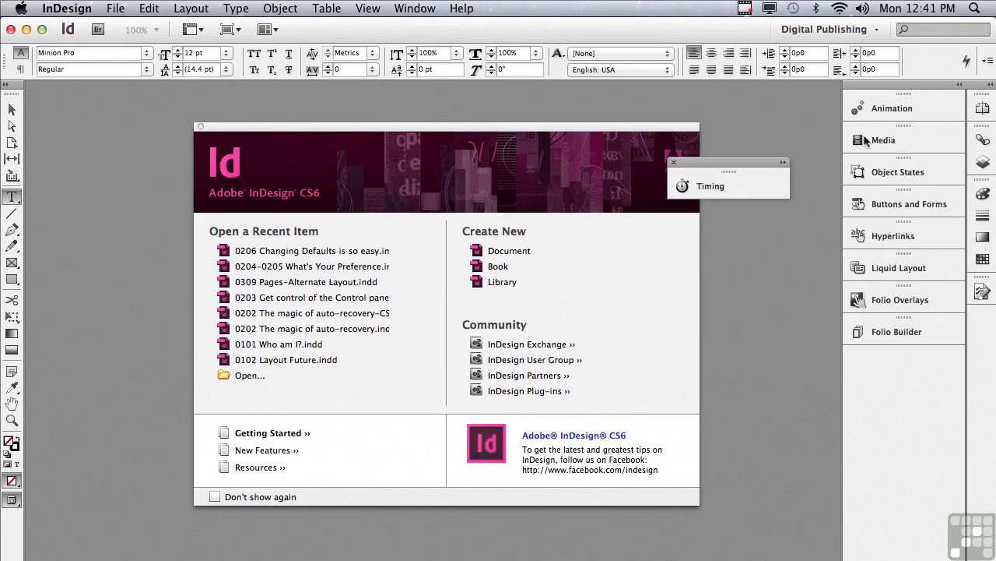
left_click_drag(903, 110, 759, 295)
left_click_drag(909, 83, 712, 134)
left_click_drag(799, 283, 717, 254)
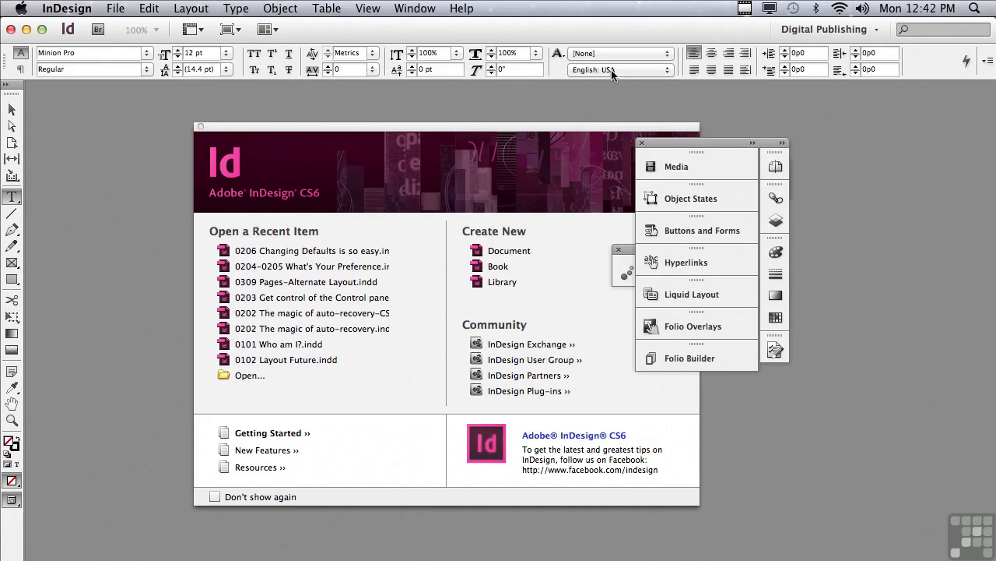
Choose Reset Digital Publishing to restore the workspace's default panel layout
left_click(812, 31)
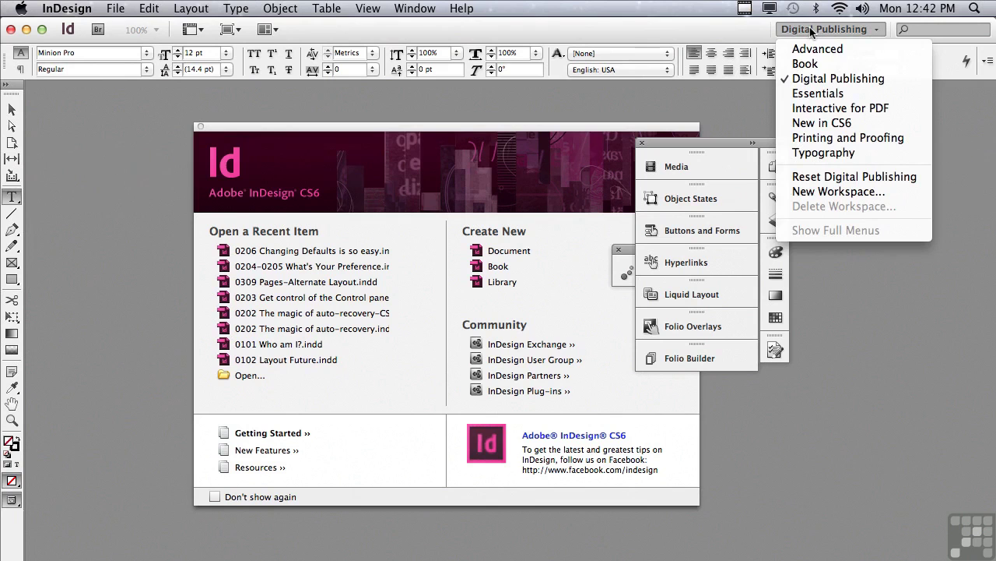
left_click(809, 179)
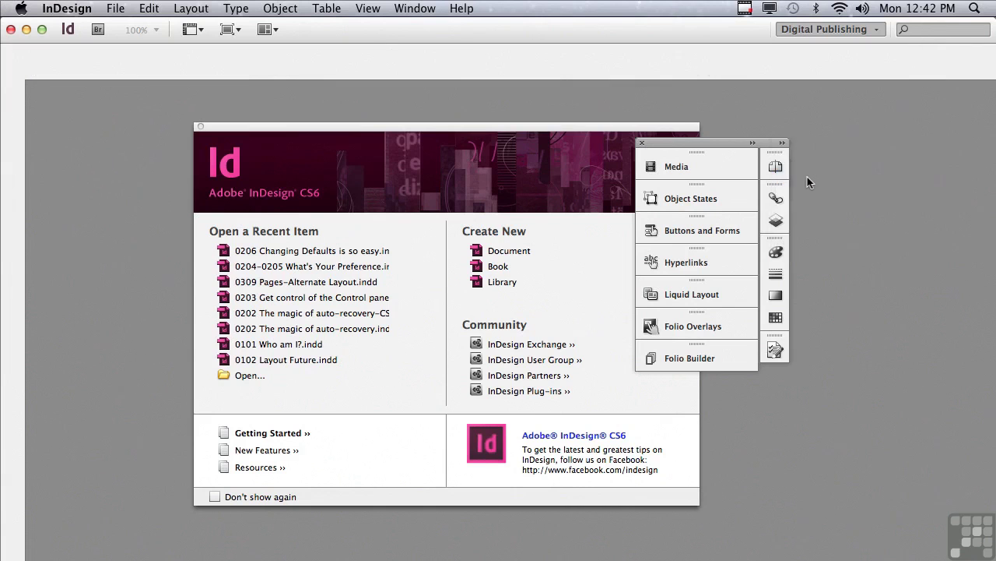